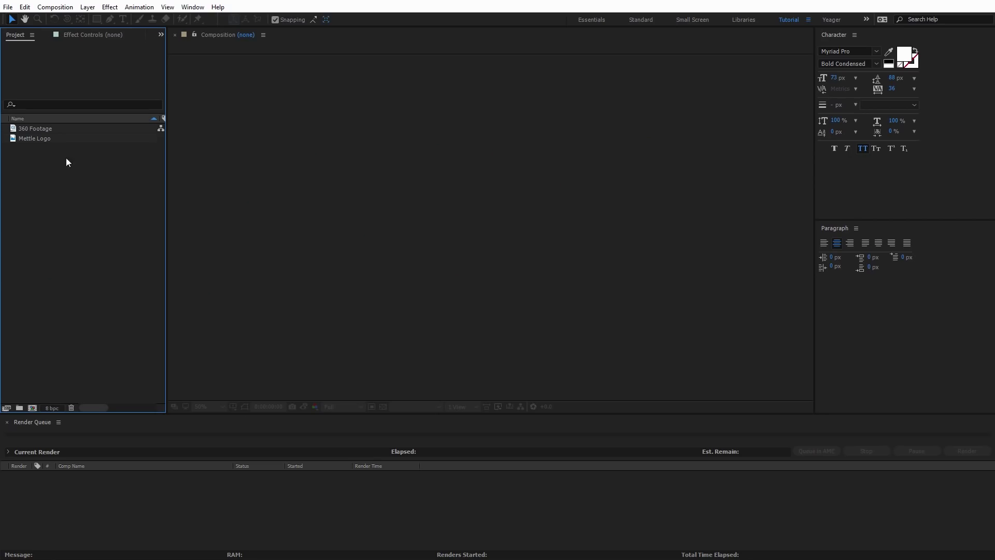
- Build a 360 Footage 2 composition from the river footage and dock the SkyBox Composer panel above Character
left_click_drag(37, 129, 34, 408)
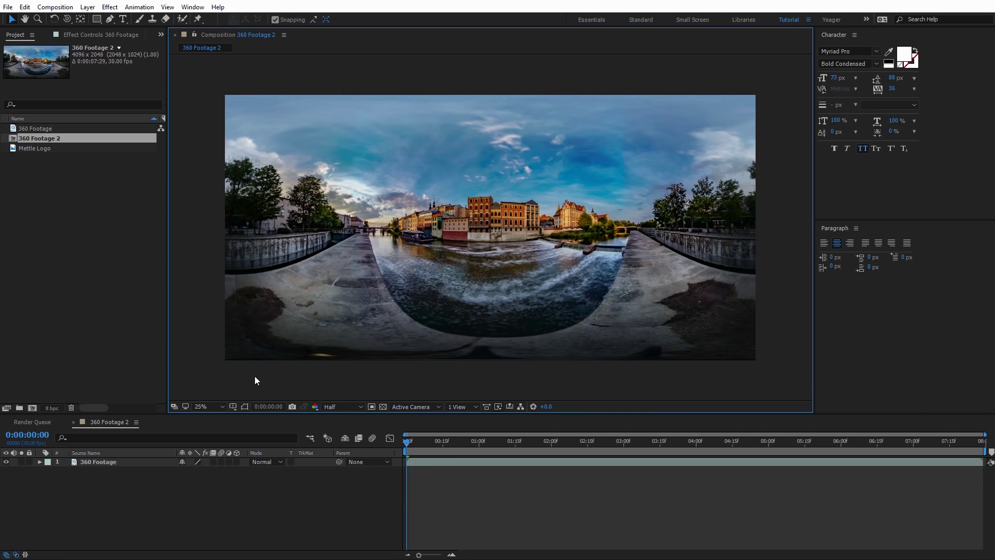
left_click(193, 6)
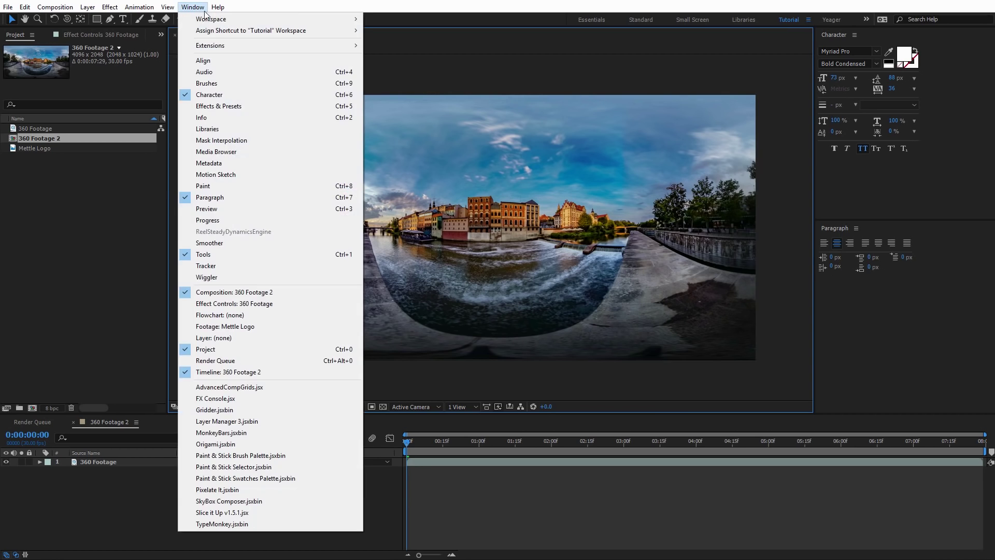
left_click(263, 499)
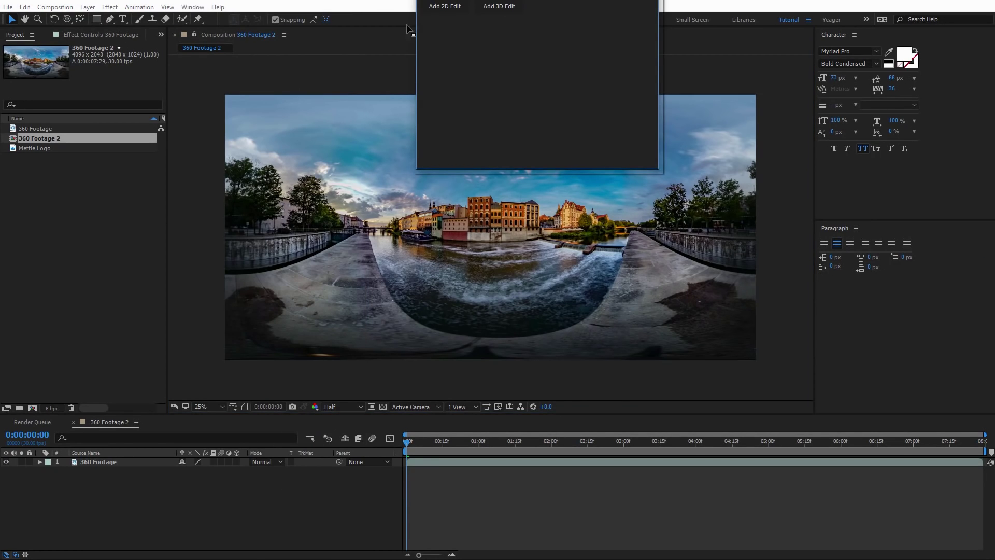
left_click_drag(407, 61, 394, 83)
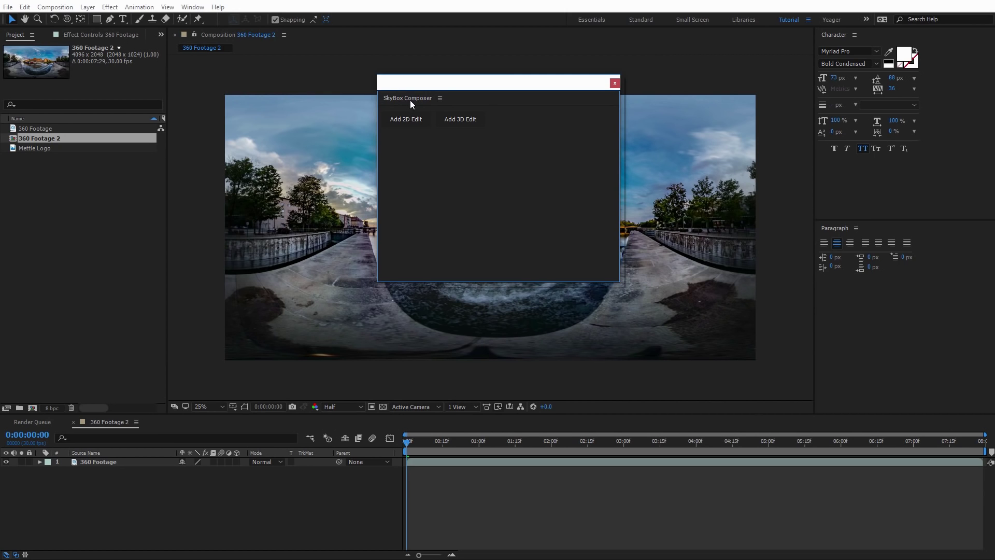
left_click_drag(406, 99, 831, 38)
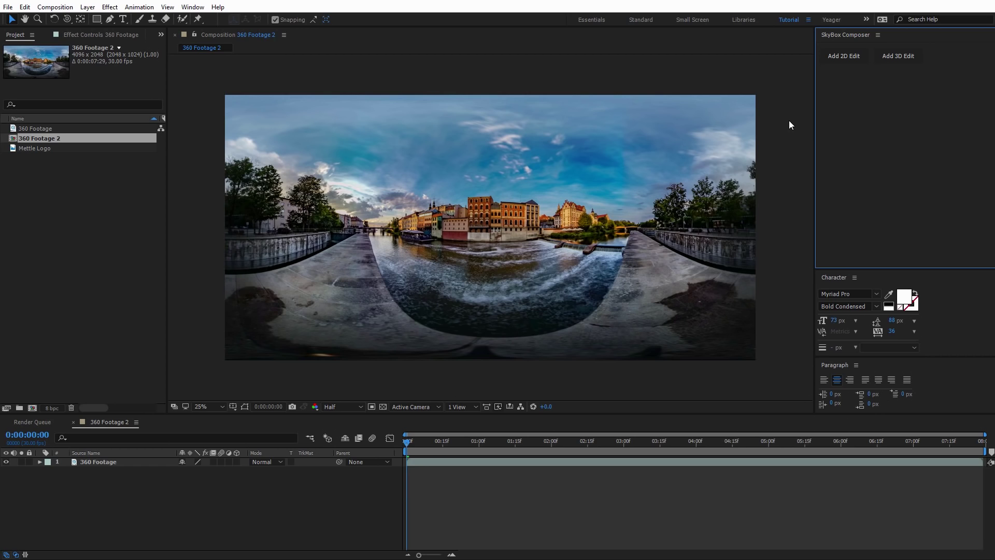
- Add a 1920-wide, 16:9 SkyBox 2D edit of 360 Footage 2
left_click(847, 57)
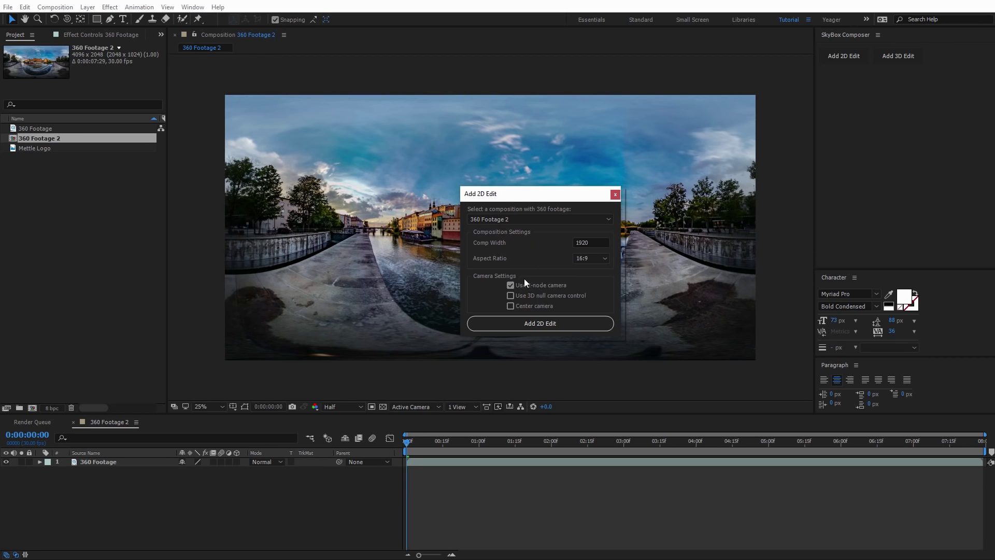
left_click(526, 324)
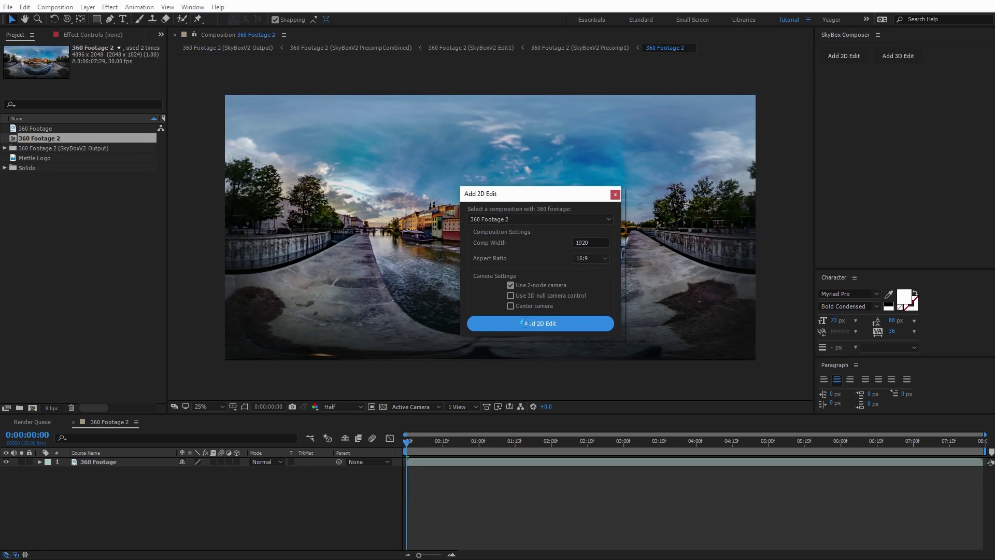
- Zoom Edit1 to 50% and orbit its camera onto the riverside buildings with sky above
key("period")
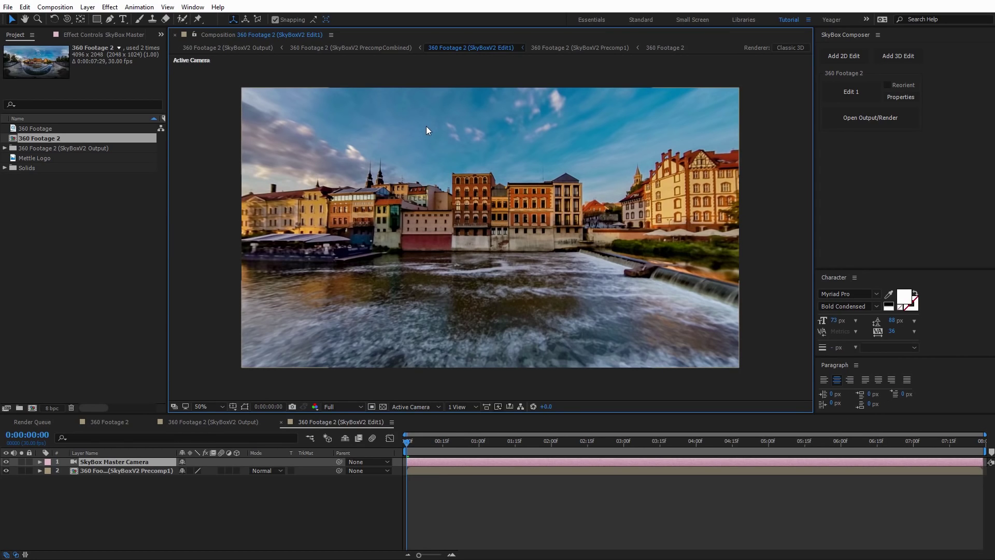
key("c")
left_click_drag(475, 156, 492, 232)
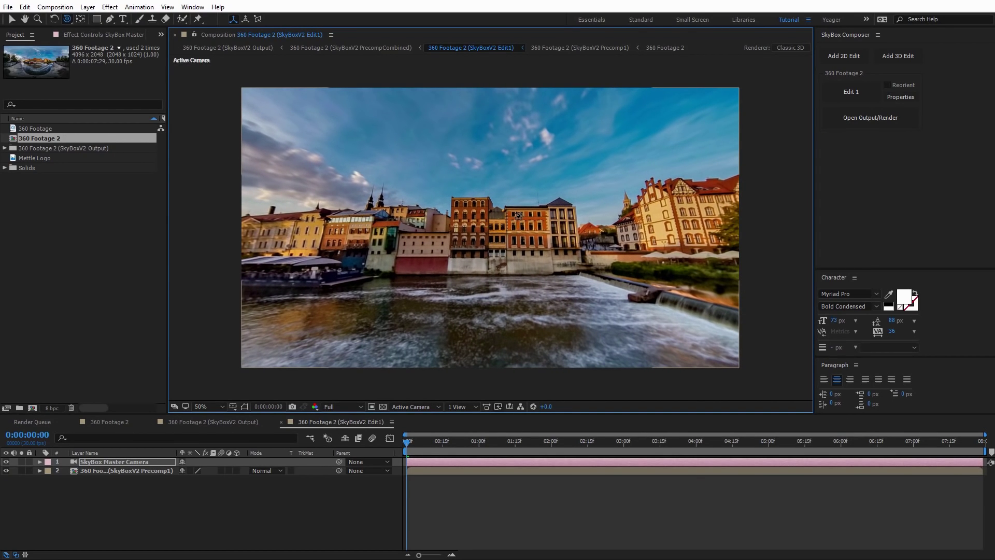
- Add a two-line title 'skybox studio v2' / 'example text' in Edit1
left_click(122, 19)
left_click(595, 285)
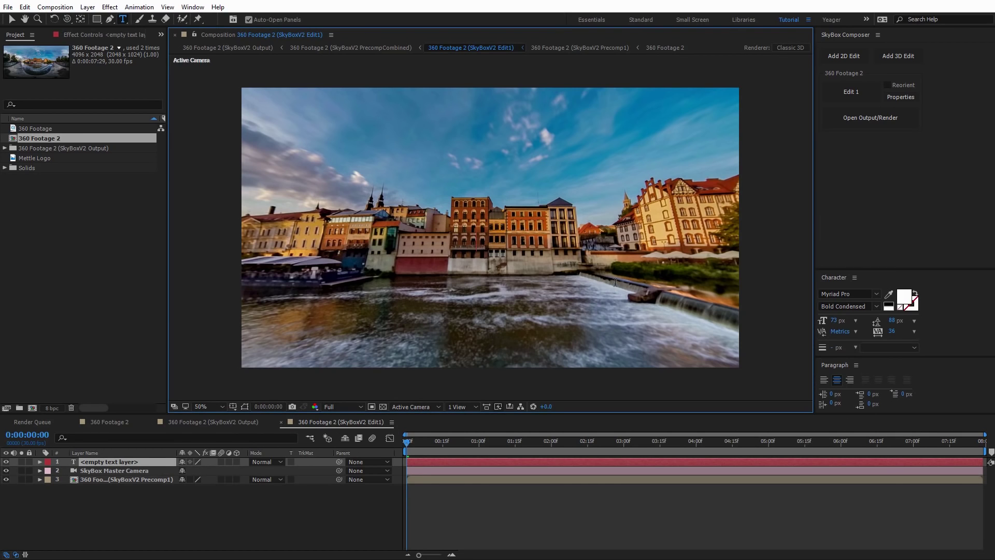
type("skyb")
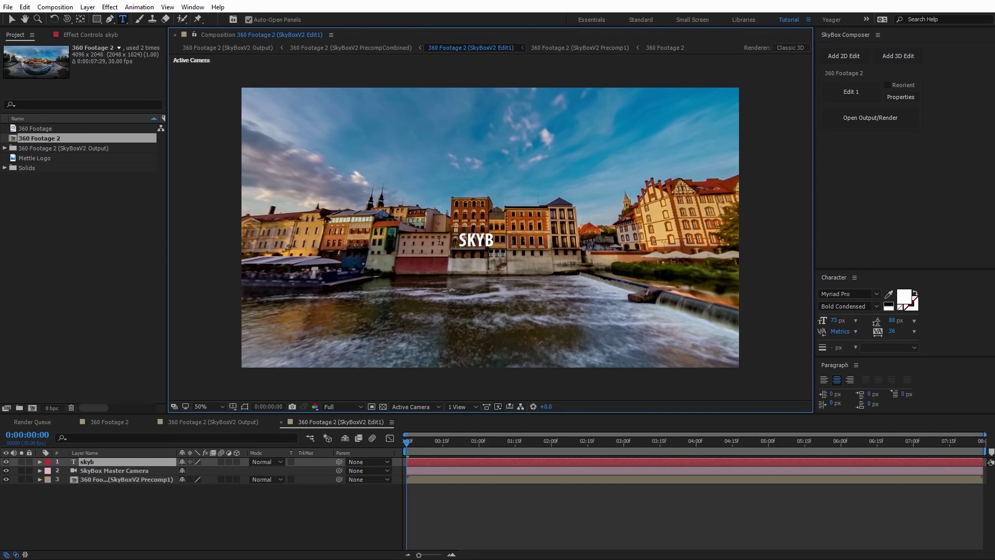
type("ox studio v2")
key("Return")
type("example text")
key("Escape")
key("v")
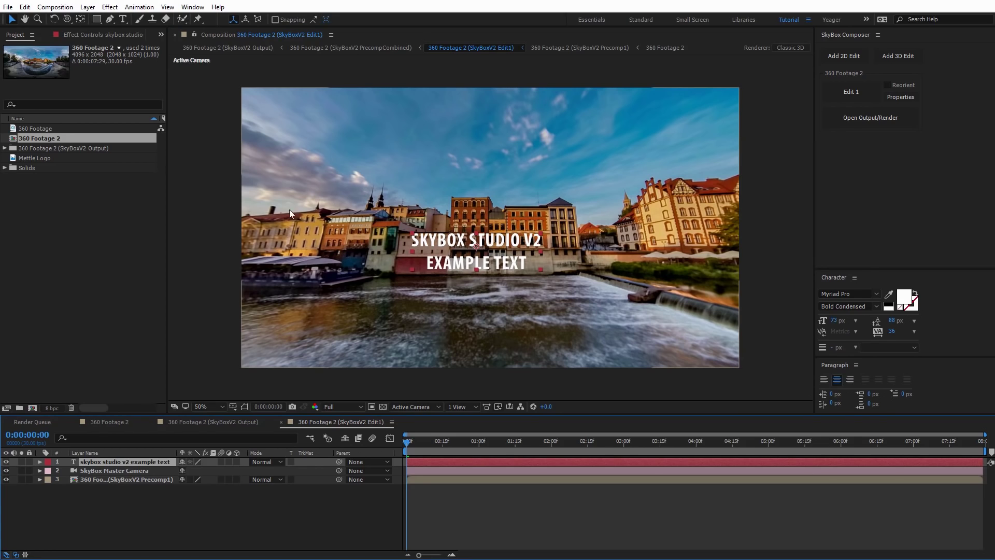
- Move the title up into the sky with 72 px leading, then view the 360 output
left_click_drag(449, 244, 476, 161)
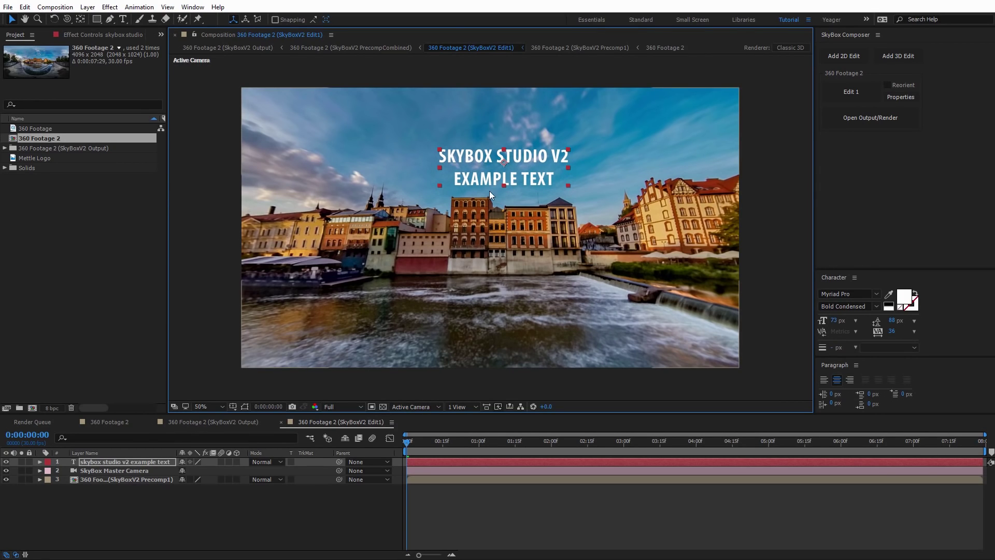
left_click_drag(893, 324, 885, 324)
left_click(610, 244)
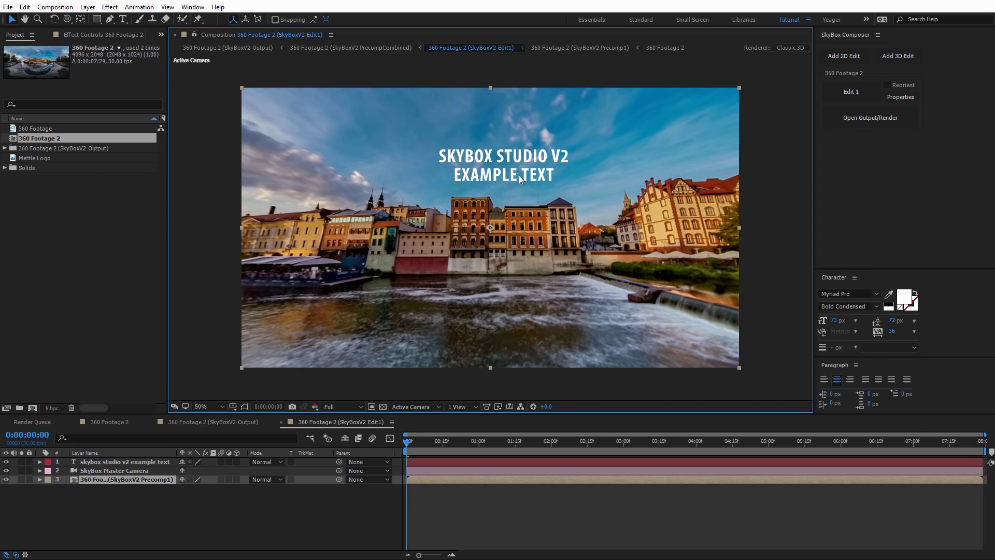
left_click(859, 119)
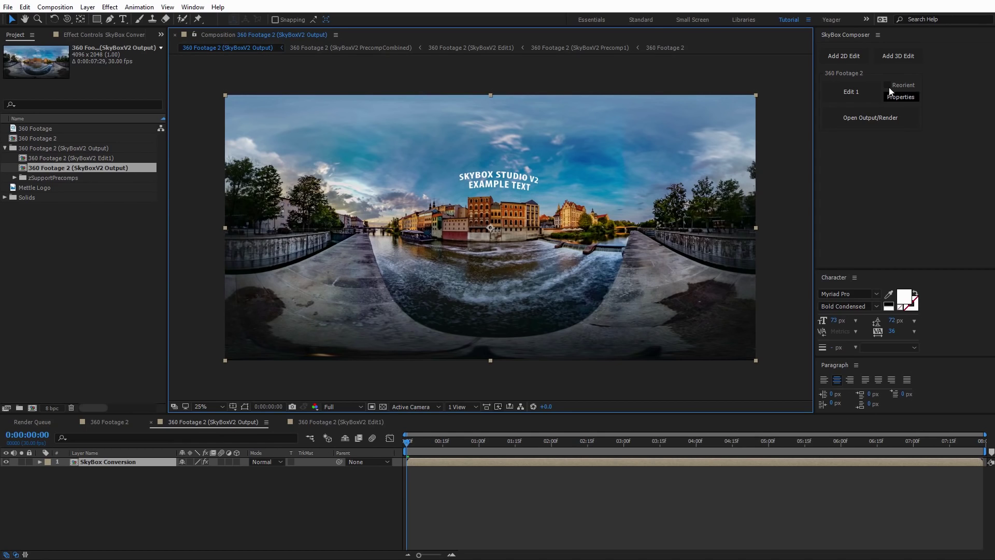
- Recolour the Edit1 title teal (19F2C7) and check it in the 360 output
left_click(857, 91)
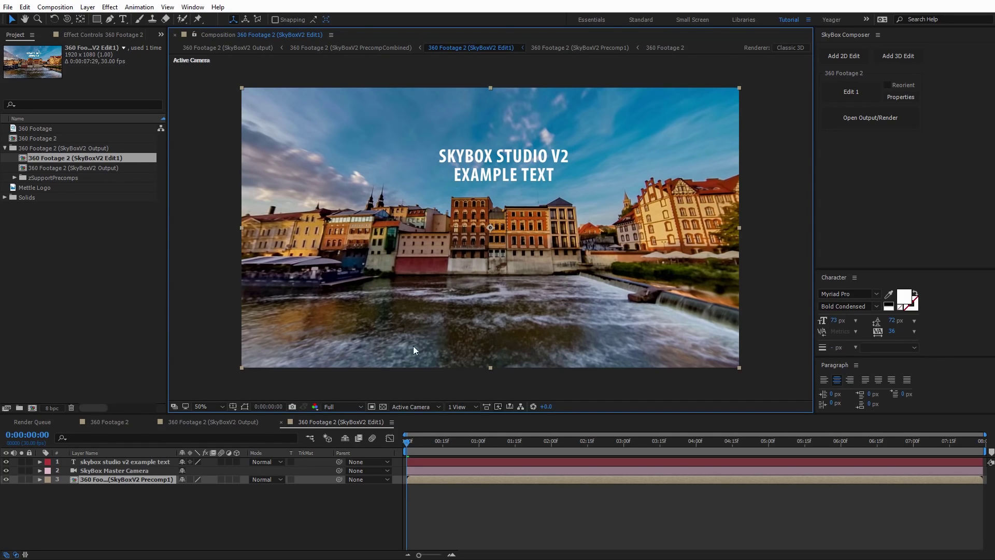
left_click(144, 463)
left_click(914, 294)
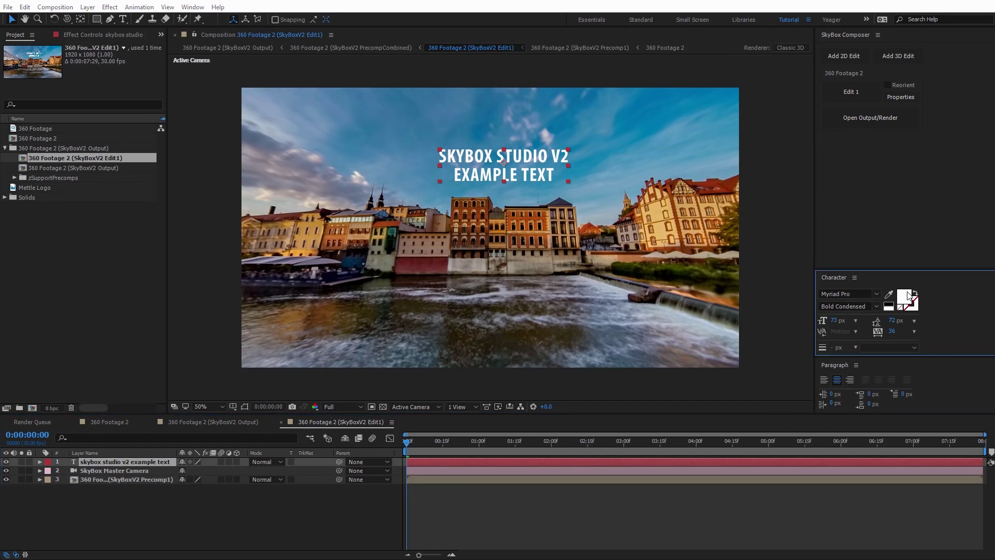
left_click_drag(322, 128, 387, 235)
mouse_move(408, 298)
left_mouse_down()
mouse_move(408, 363)
mouse_move(408, 309)
left_mouse_up()
left_click(382, 245)
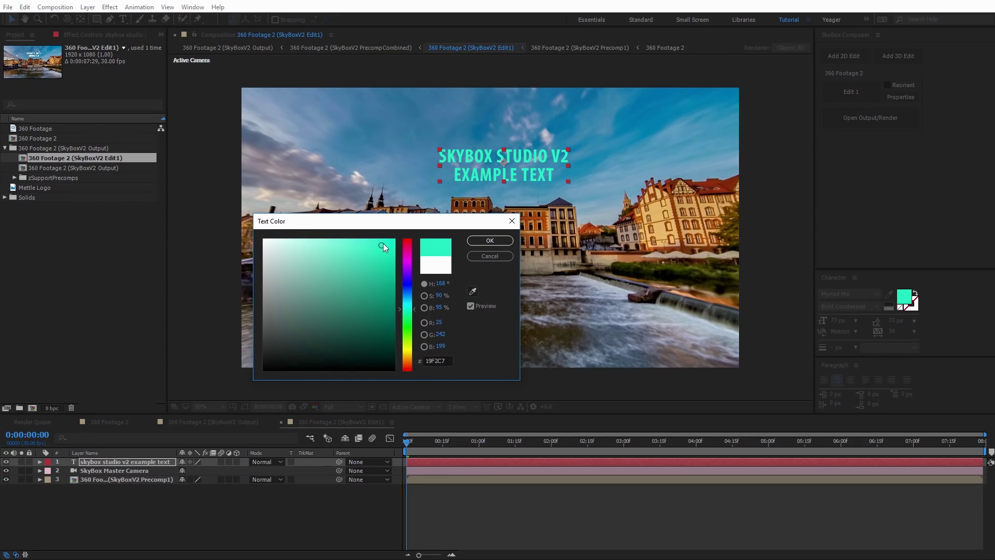
left_click(487, 240)
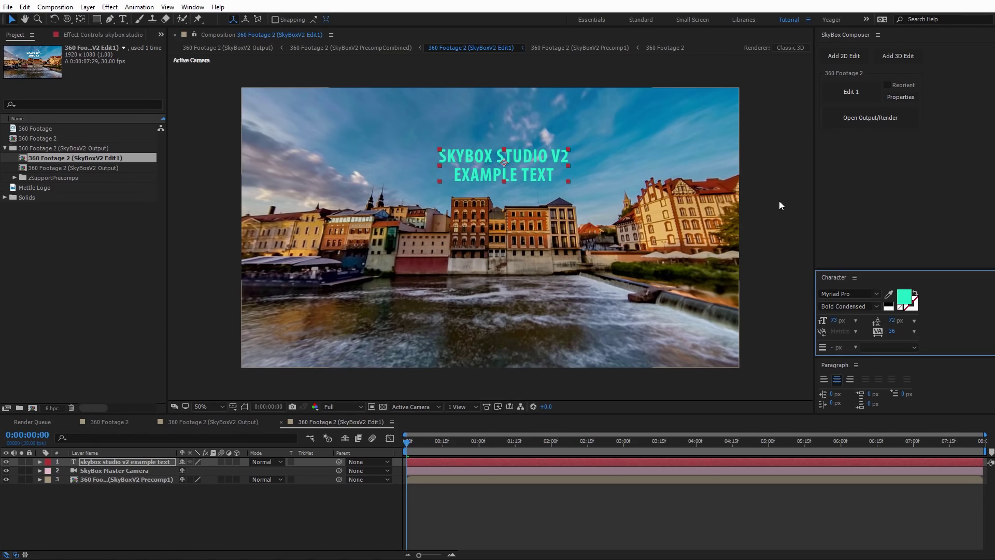
left_click(869, 120)
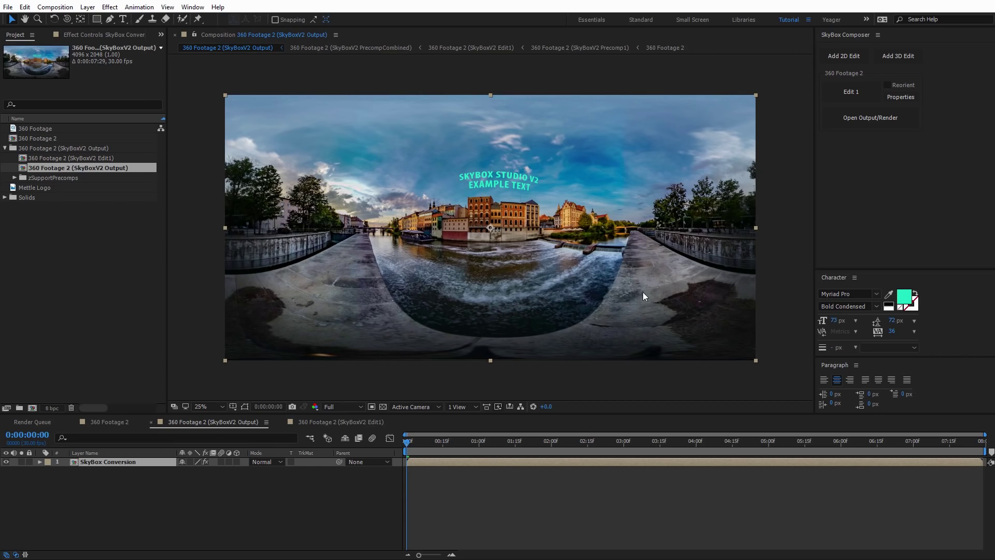
- Add a 3D SkyBox edit, Edit2, with 'I am using 3D plugins' enabled
left_click(896, 59)
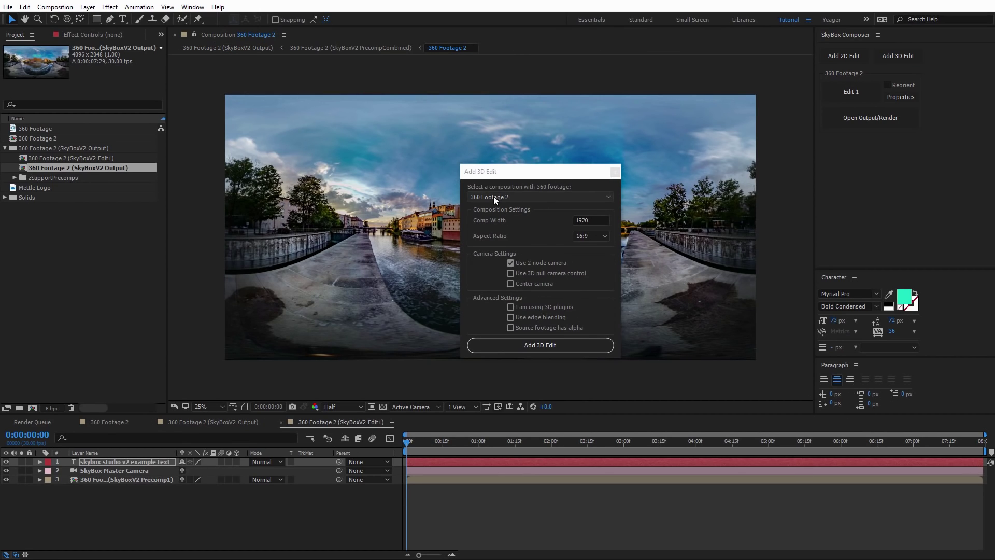
left_click(555, 236)
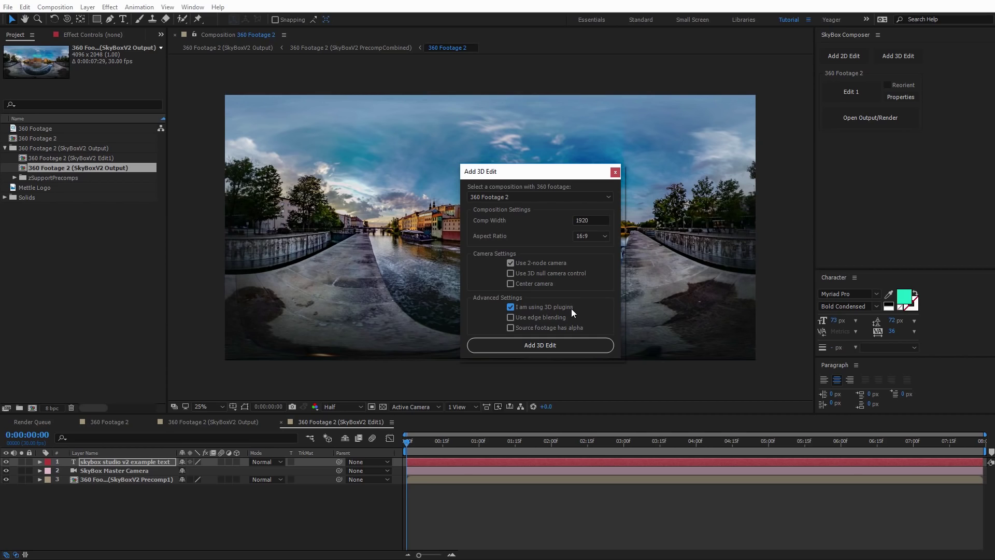
left_click(565, 351)
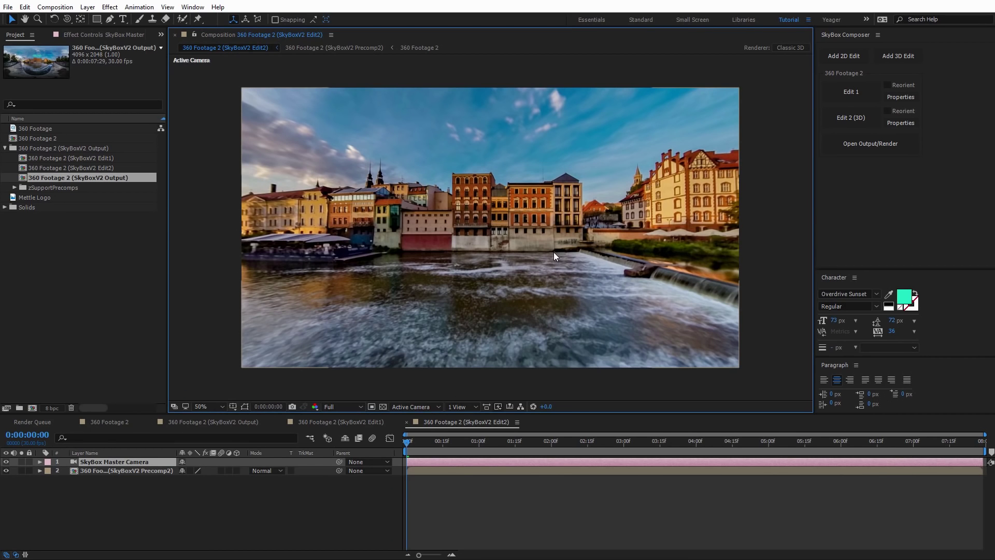
- Orbit the Edit2 camera round to the stone quay wall under the trees
key("c")
left_click_drag(544, 214, 509, 151)
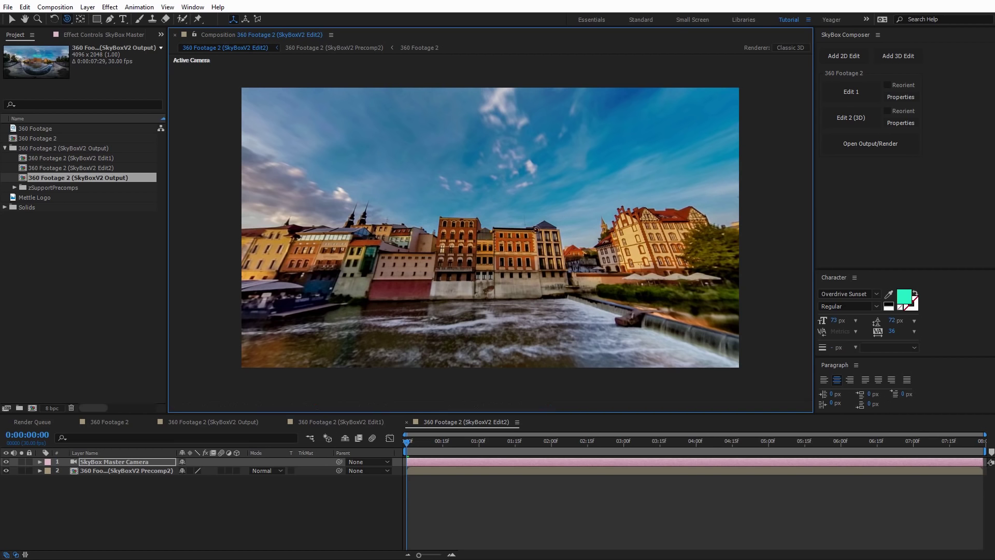
left_click_drag(576, 234, 520, 246)
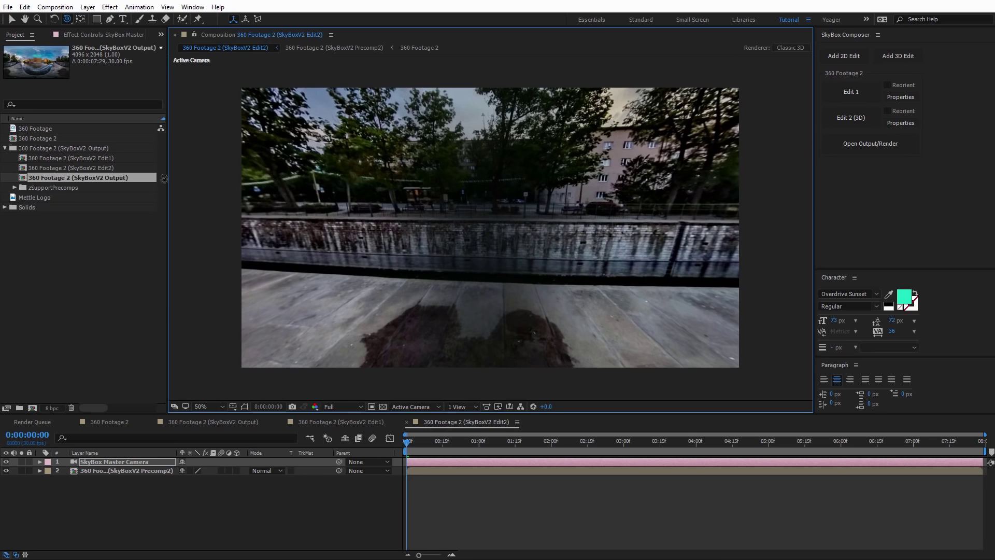
- Add the Mettle Logo to Edit2 and make it a 3D layer
left_click_drag(27, 198, 143, 461)
key("v")
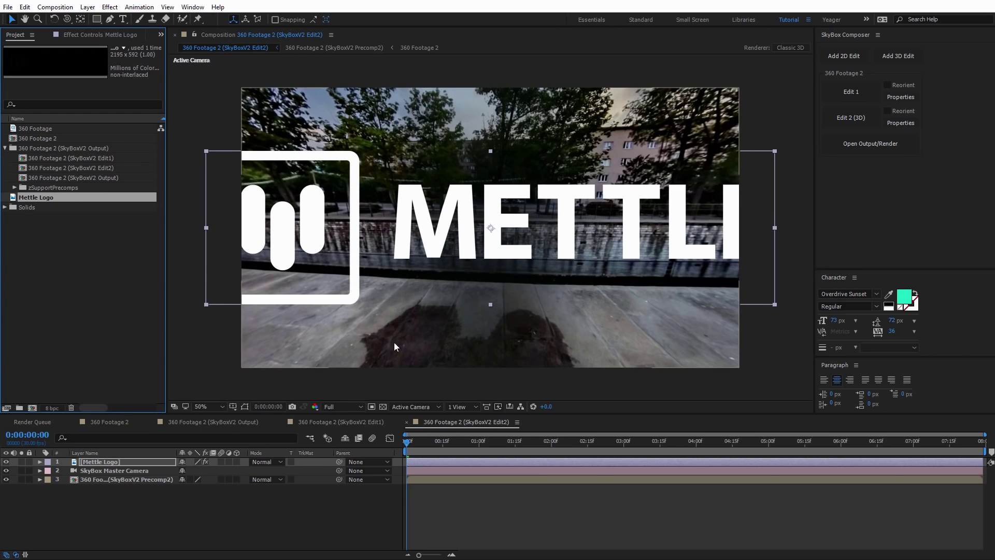
left_click(237, 461)
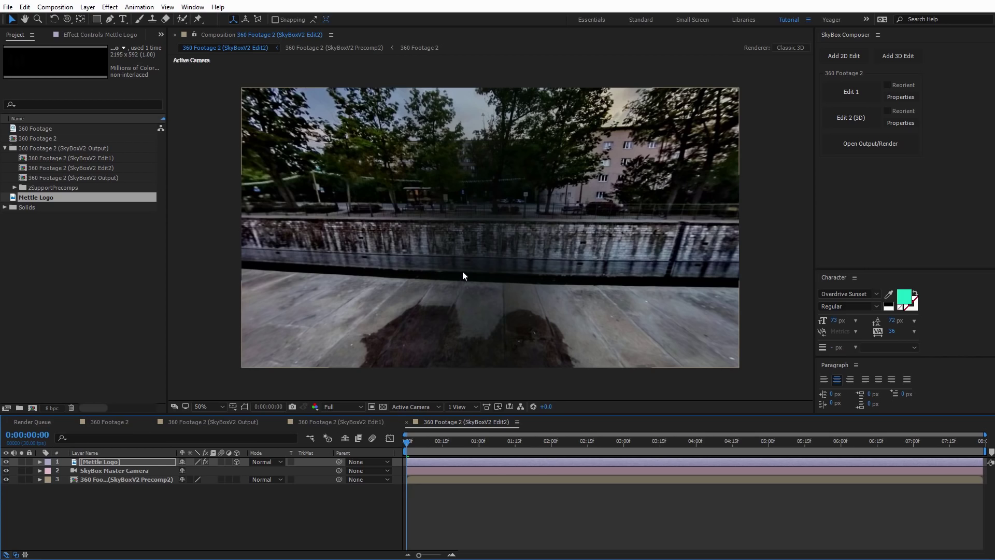
- Push the logo along Z toward the camera, orbiting until it appears mirrored
key("c")
left_click_drag(447, 257, 413, 282)
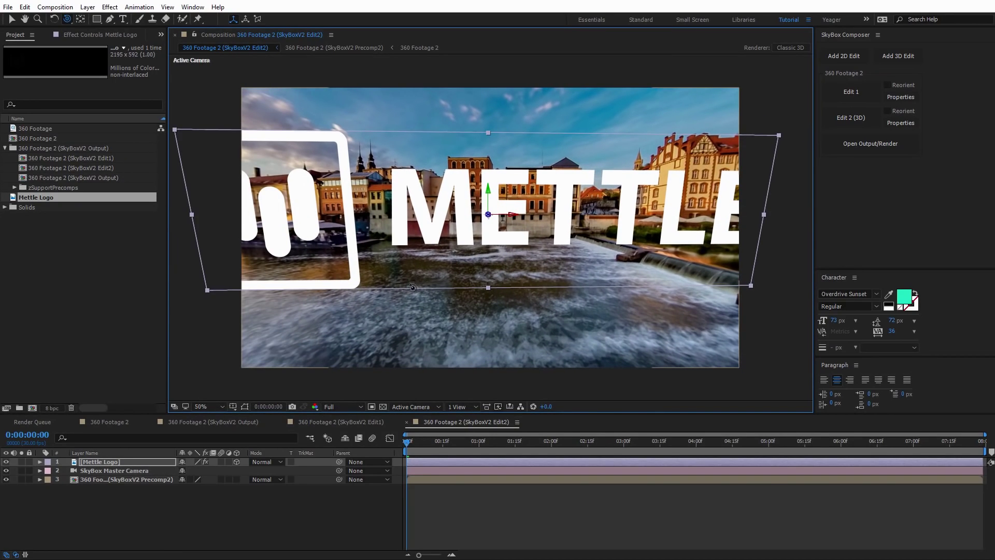
left_click(11, 19)
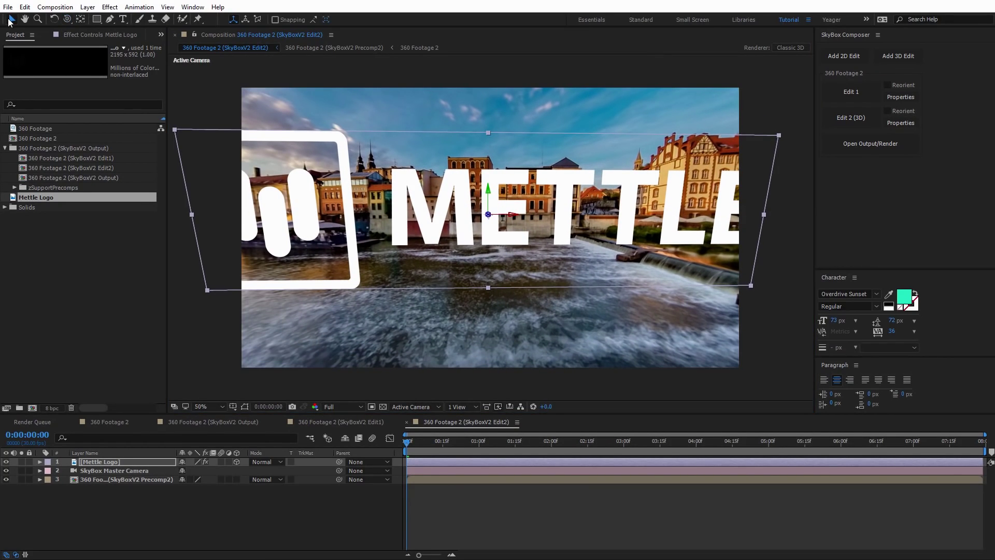
left_click(493, 219)
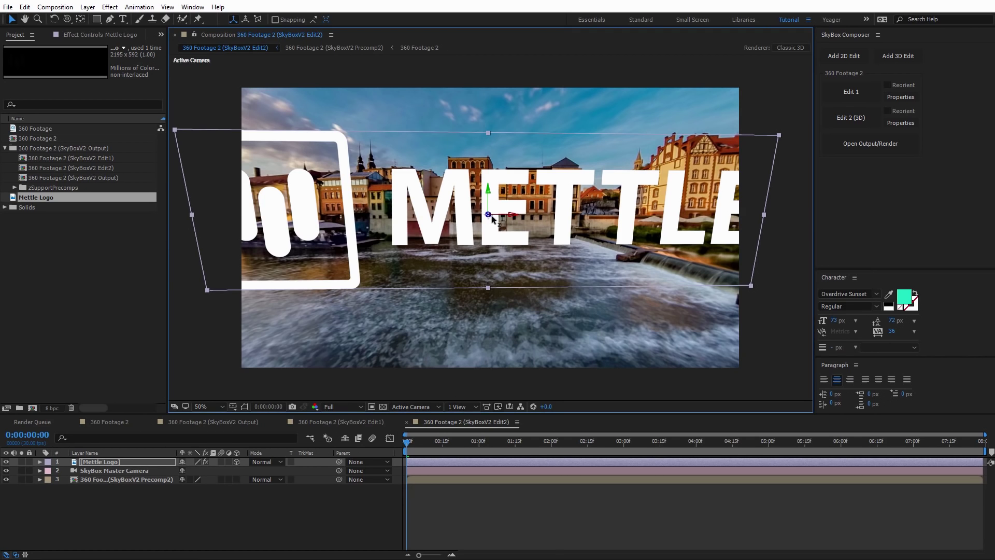
left_click_drag(492, 219, 690, 252)
key("c")
left_click_drag(609, 248, 397, 215)
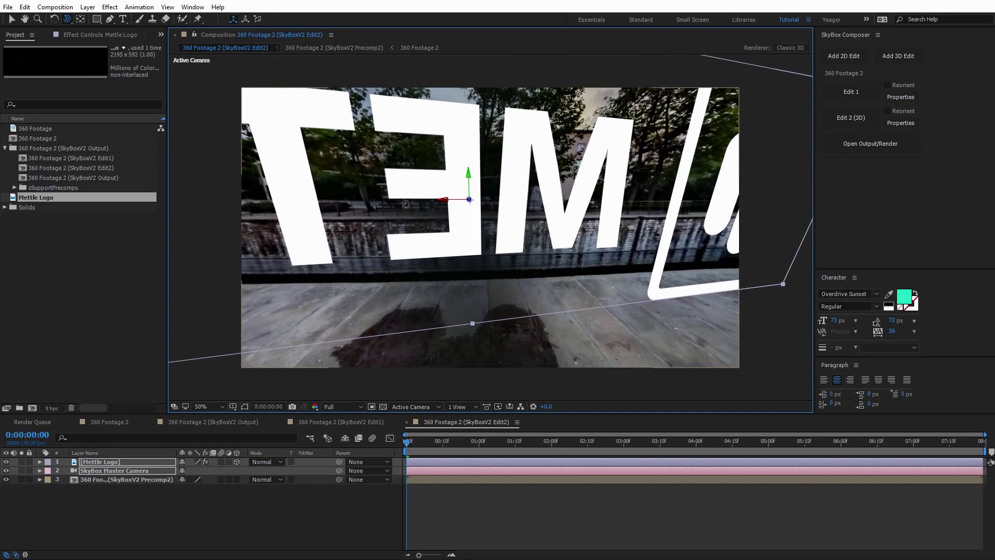
- Turn the Mettle logo around on Y so it reads forwards and scale it to 21%
left_click(12, 20)
left_click(54, 20)
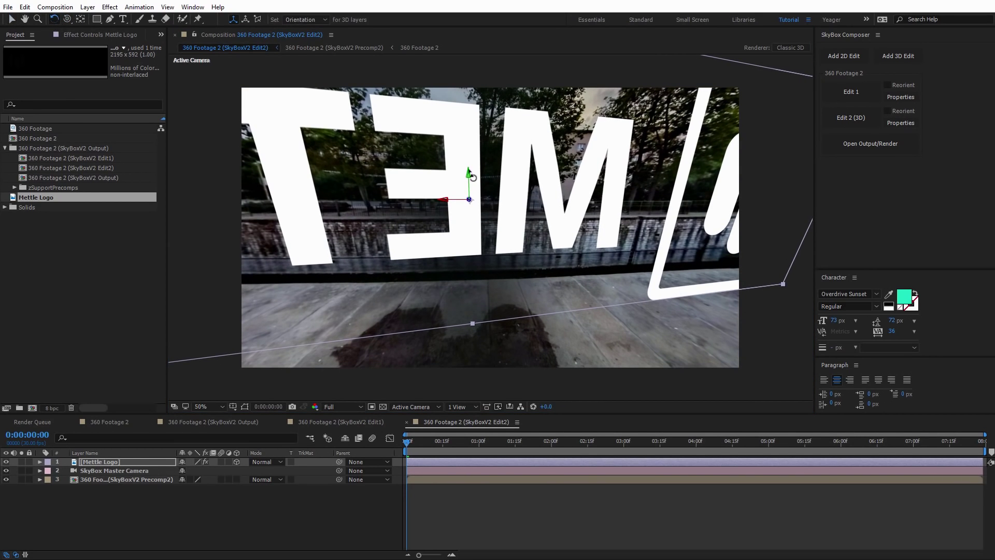
left_click_drag(470, 175, 503, 207)
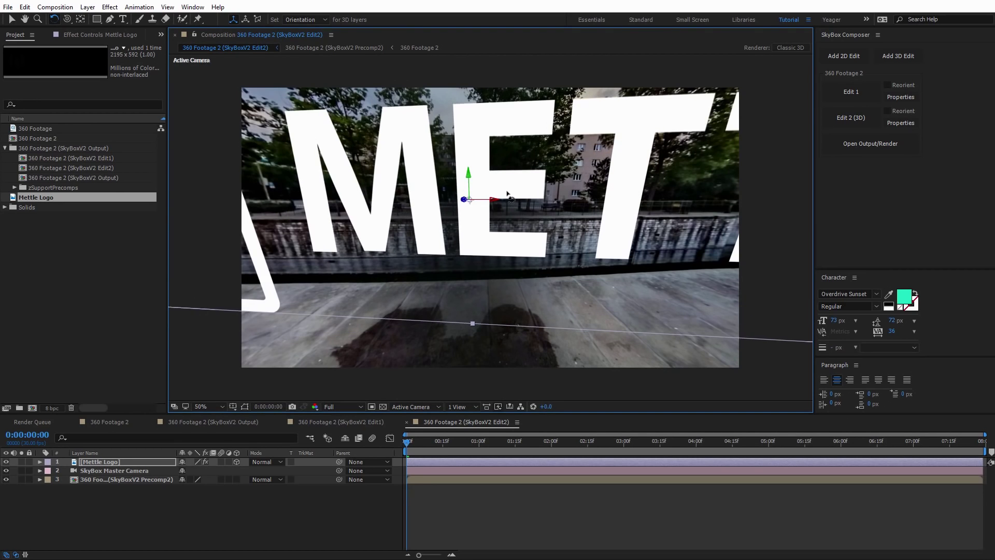
key("s")
left_click_drag(229, 473, 194, 472)
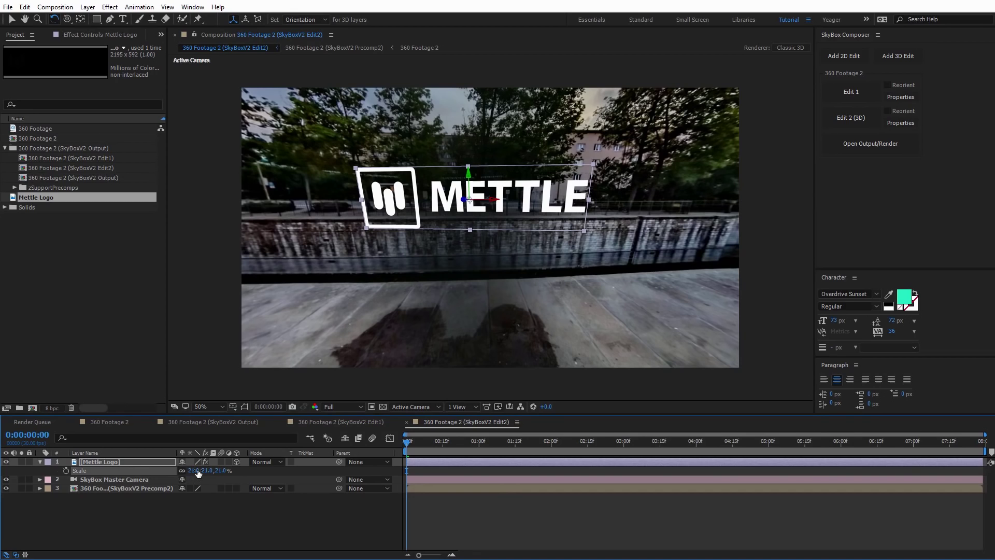
- Lower the logo onto the quay wall, push it back on Z, and undo the tilt
key("v")
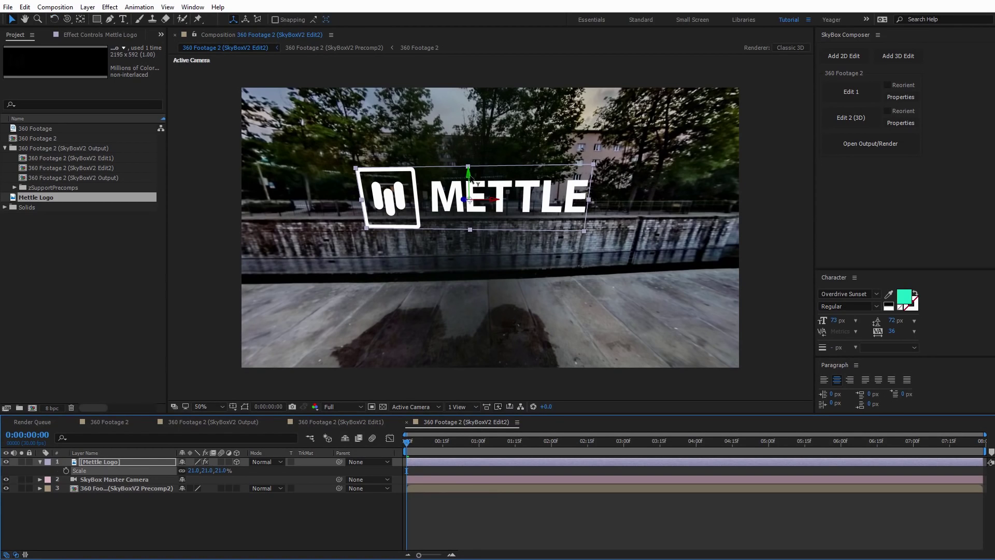
left_click_drag(469, 179, 477, 204)
left_click_drag(465, 255, 495, 232)
left_click(54, 20)
key("ctrl+z")
key("v")
key("slash")
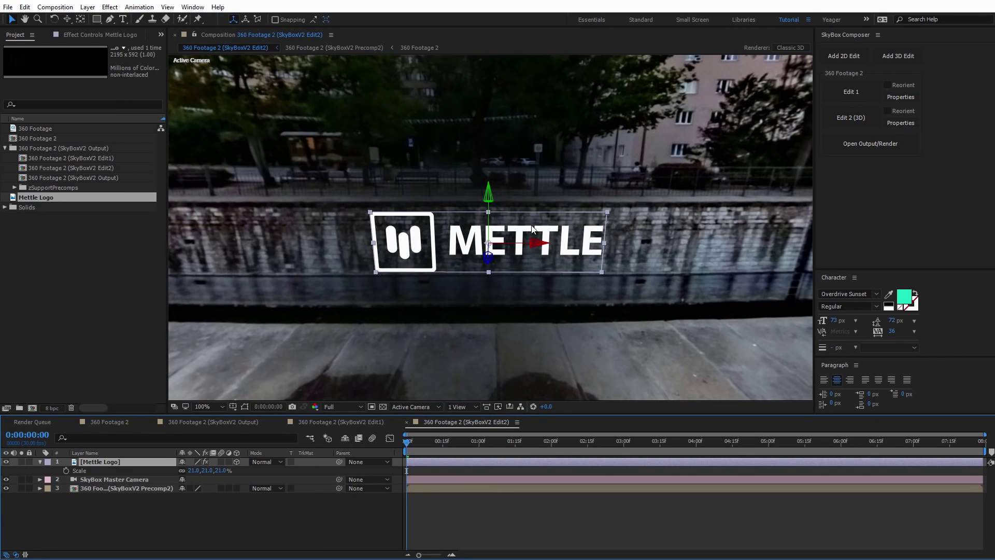
- Open the SkyBoxV2 Output panorama and pan across the teal title and METTLE-wrapped walls
left_click(869, 145)
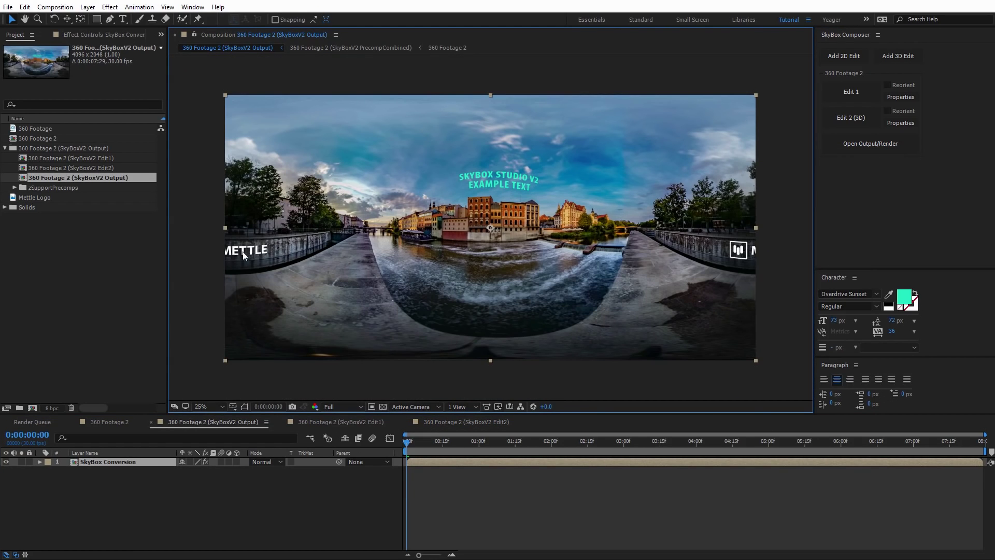
scroll(300, 271, "up", 2)
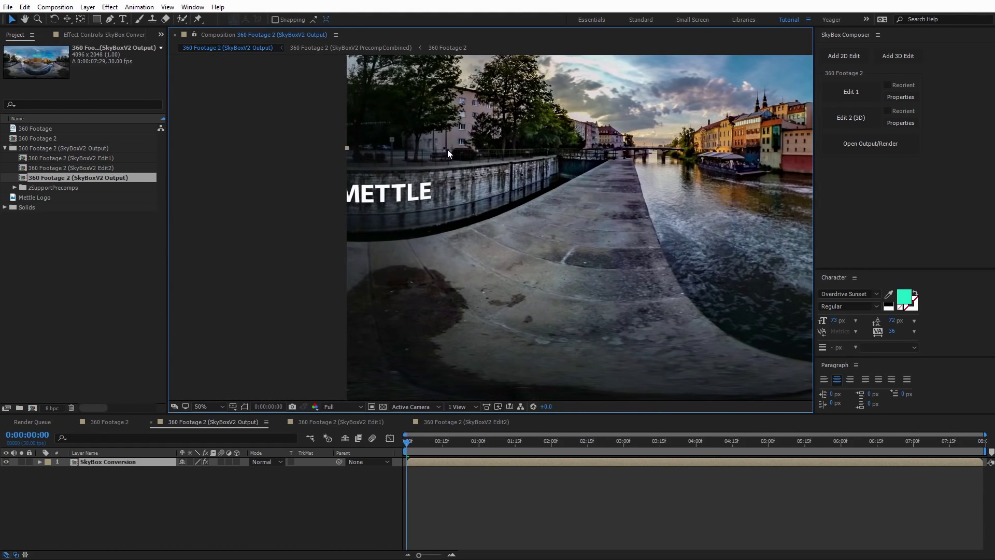
left_click_drag(448, 152, 425, 233)
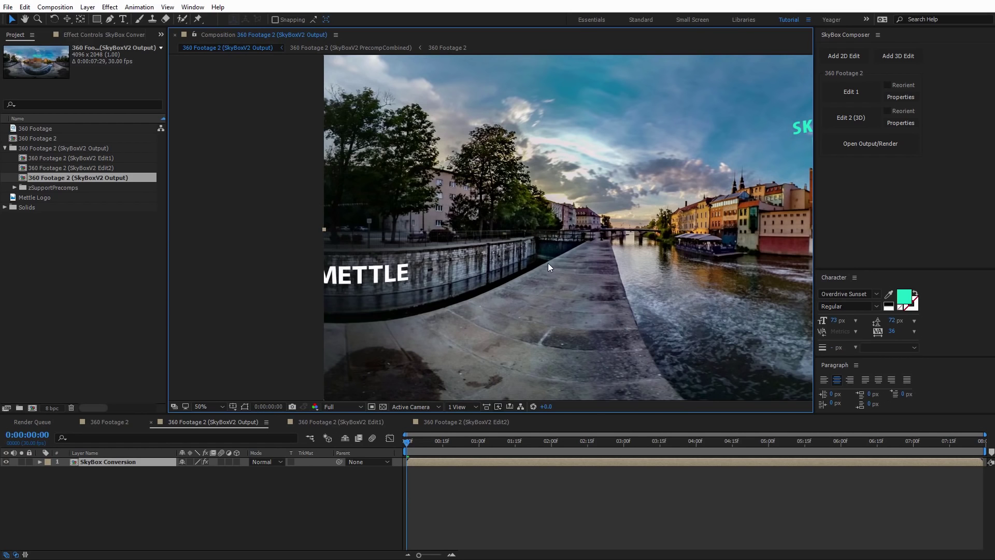
left_click_drag(449, 230, 356, 218)
left_click_drag(754, 232, 136, 207)
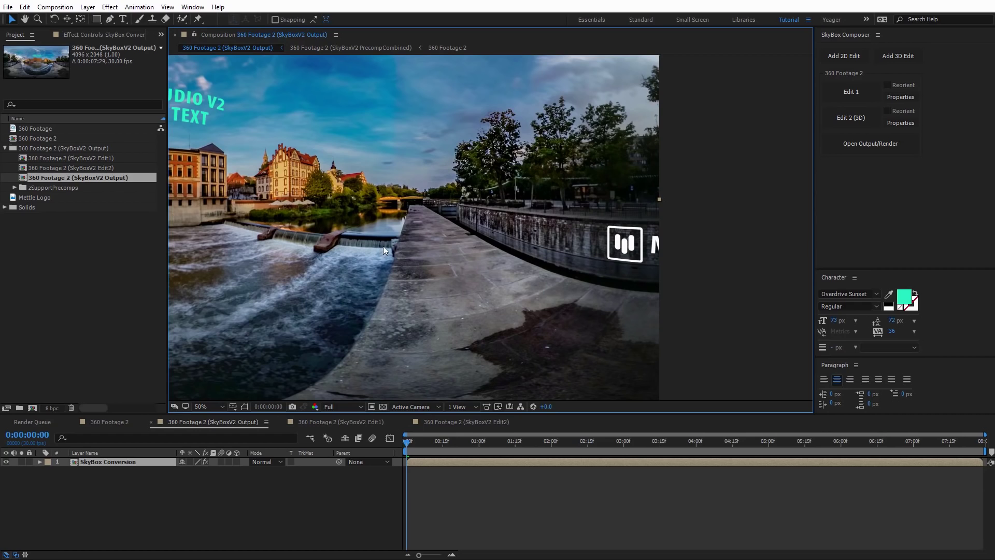
scroll(430, 240, "down", 2)
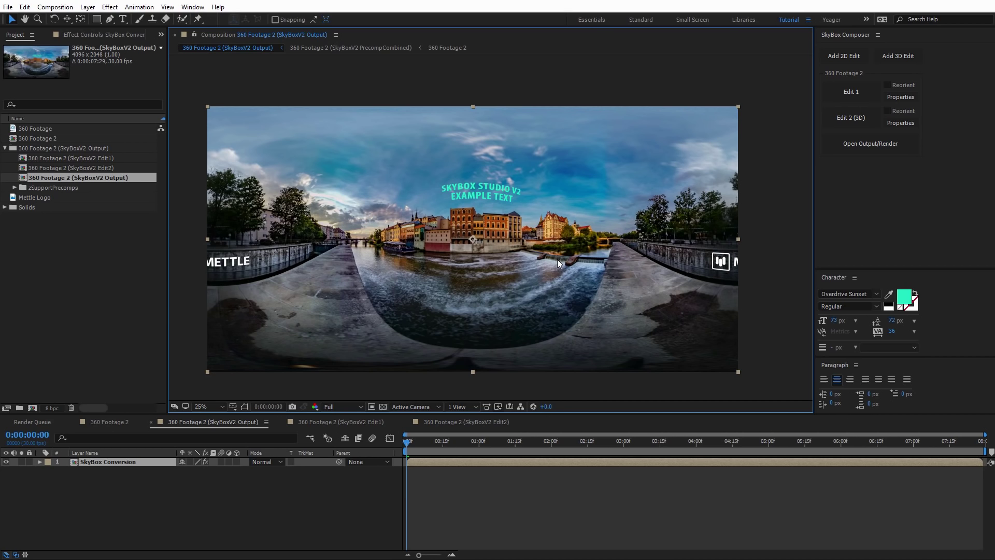
- Add the 360 Footage 2 (SkyBoxV2 Output) comp to the Render Queue with a custom QuickTime output module
left_click(33, 421)
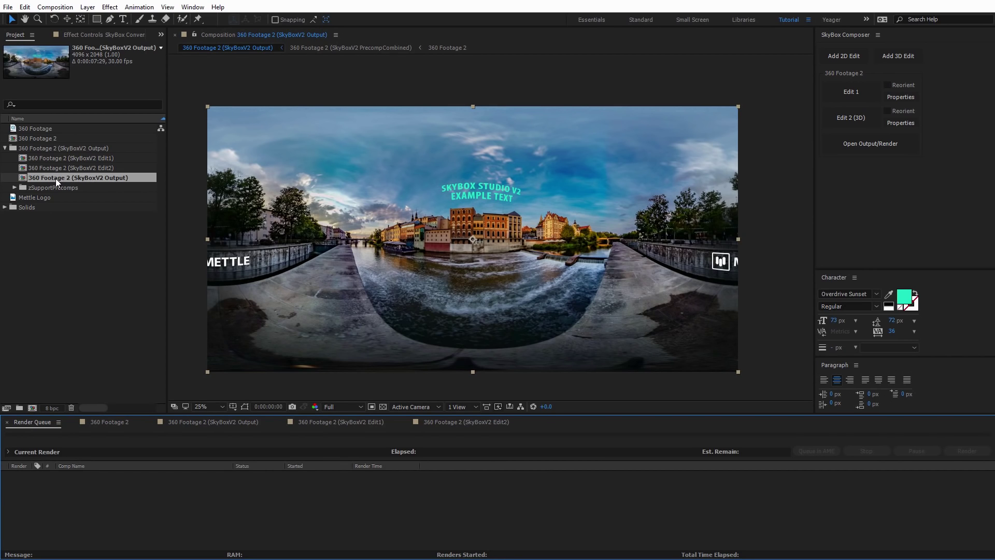
left_click_drag(55, 179, 179, 509)
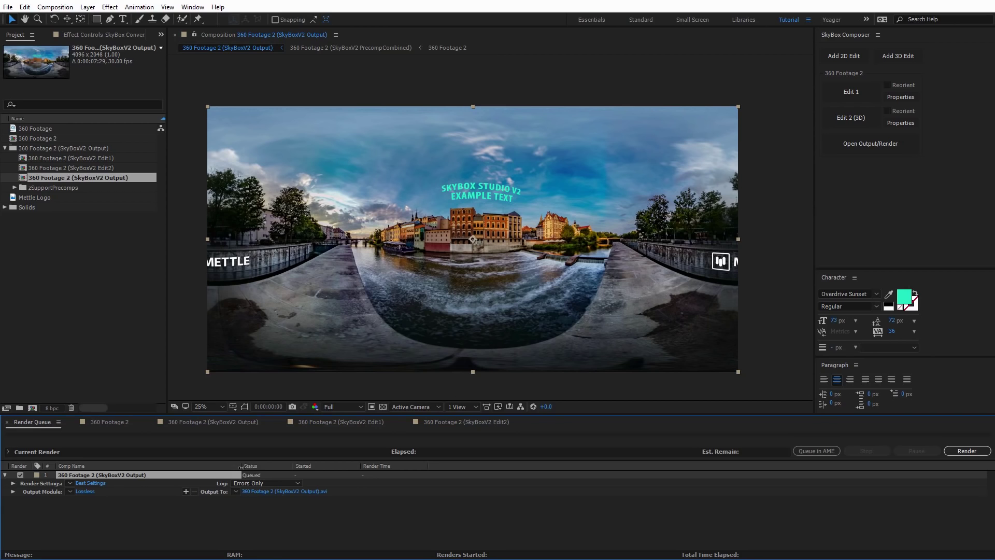
left_click(69, 491)
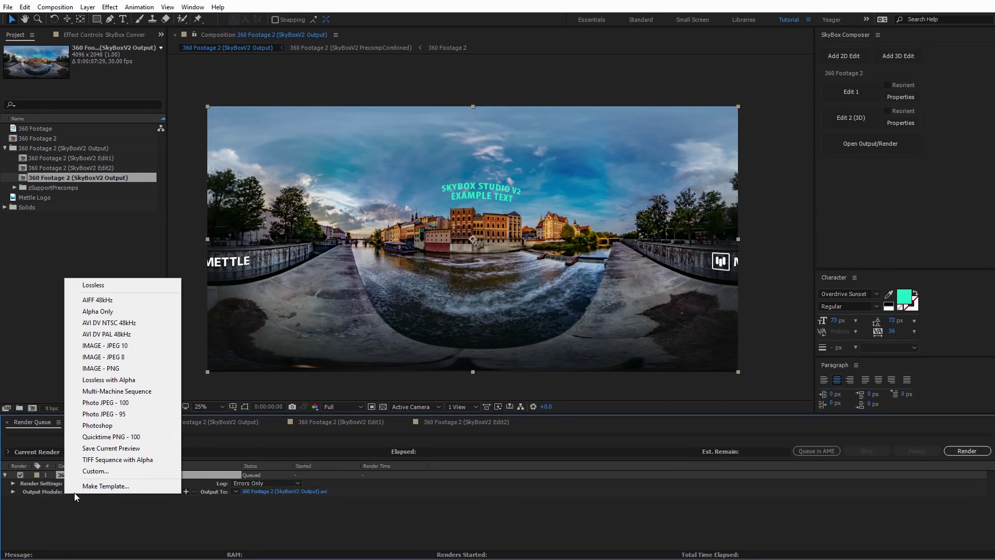
left_click(99, 472)
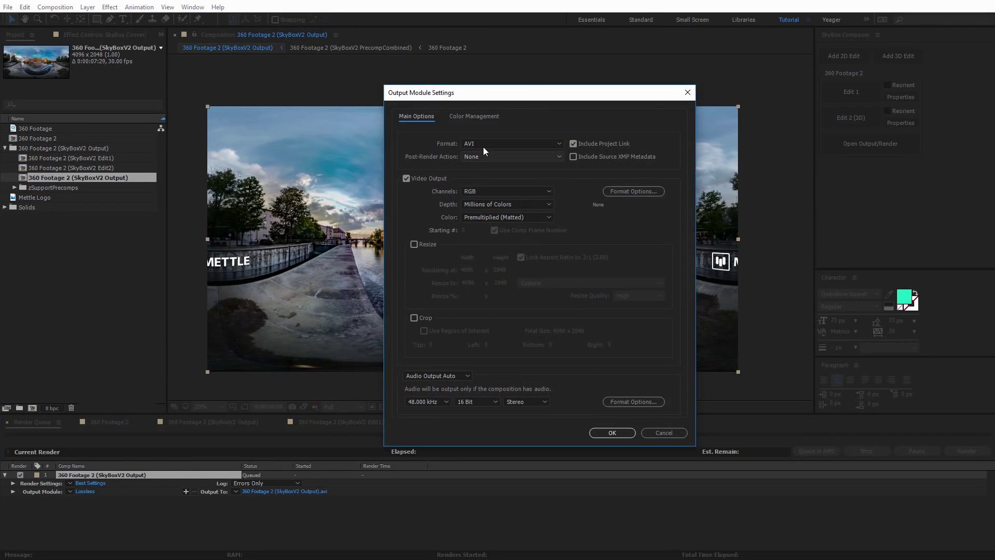
left_click(484, 145)
left_click(515, 256)
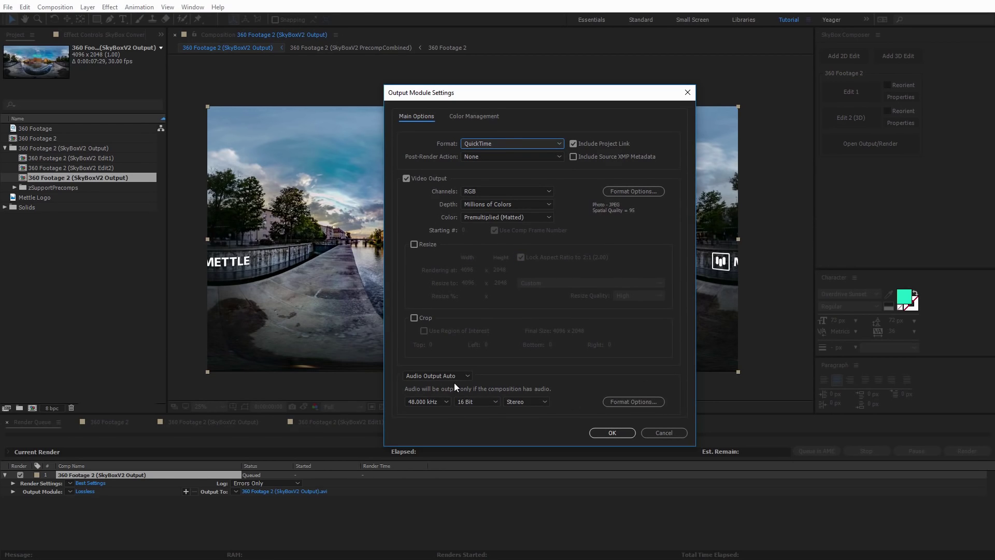
left_click(615, 435)
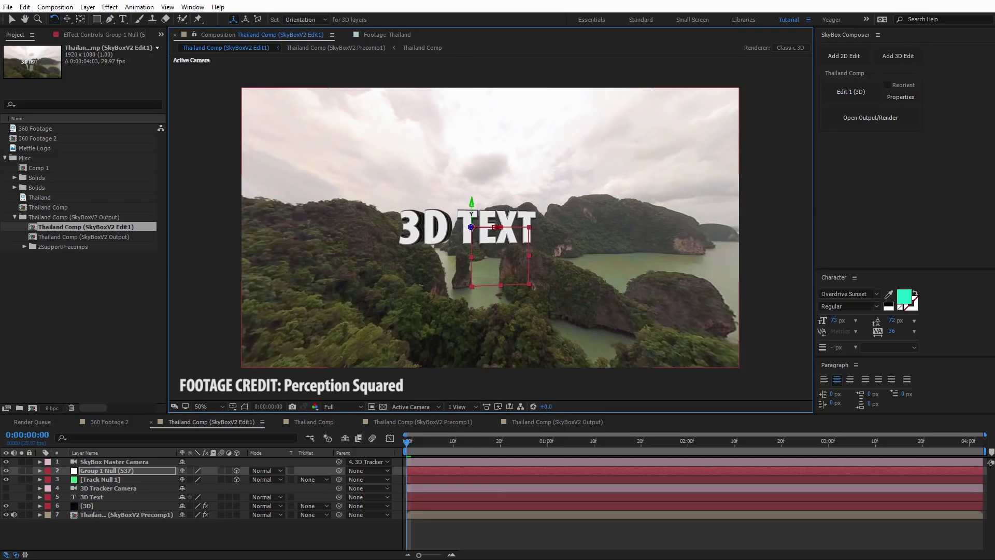
- Rotate the 3D TEXT slightly so it faces the camera above the island bay
left_click_drag(496, 228, 498, 228)
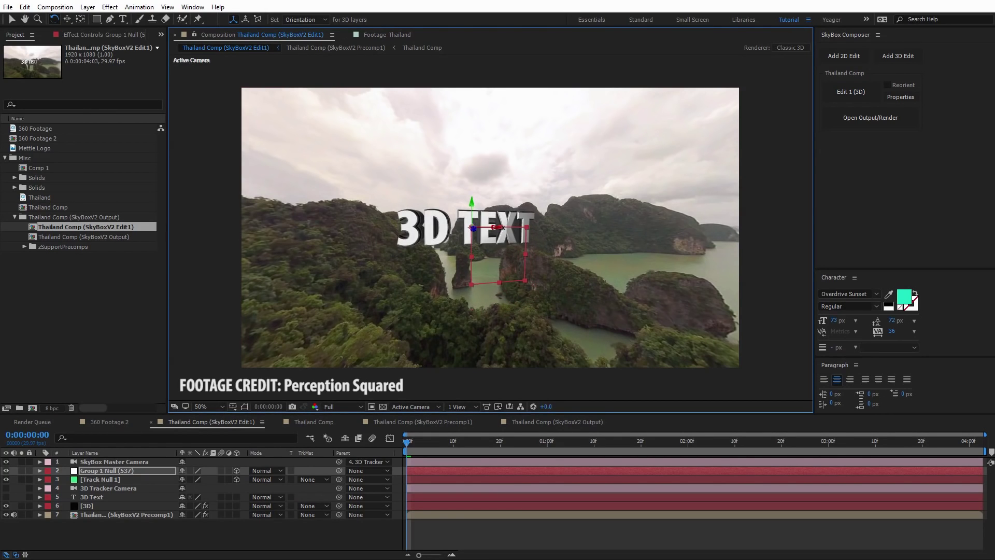